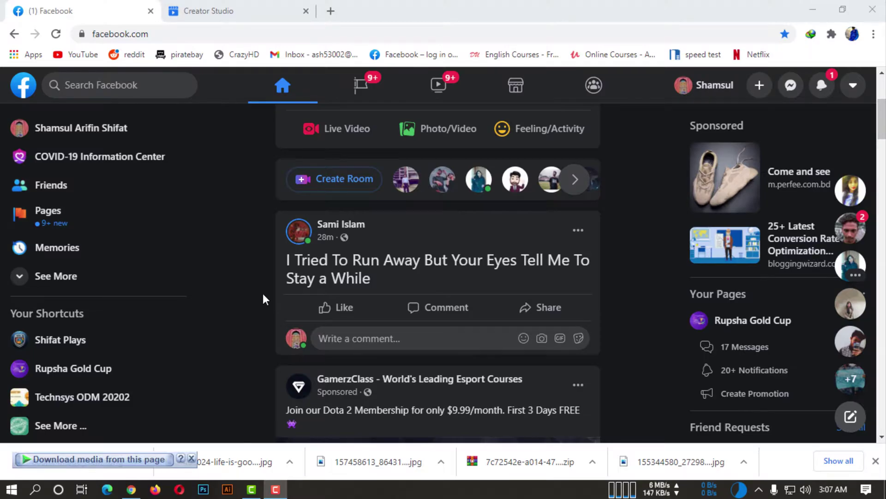
scroll(263, 293, down, 1)
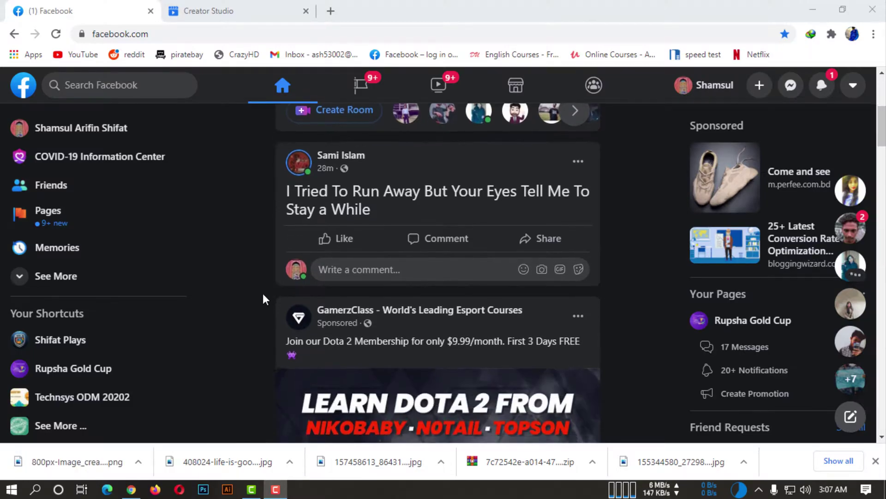
scroll(256, 294, down, 1)
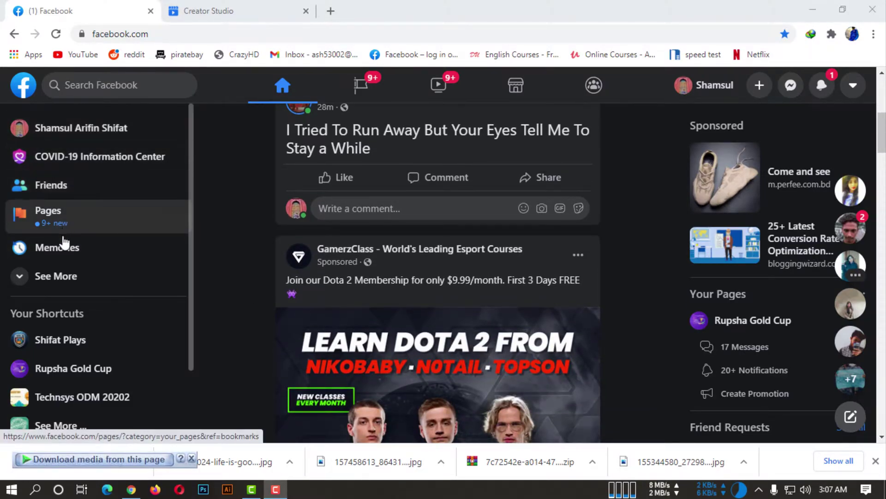
scroll(60, 276, down, 2)
mouse_move(97, 276)
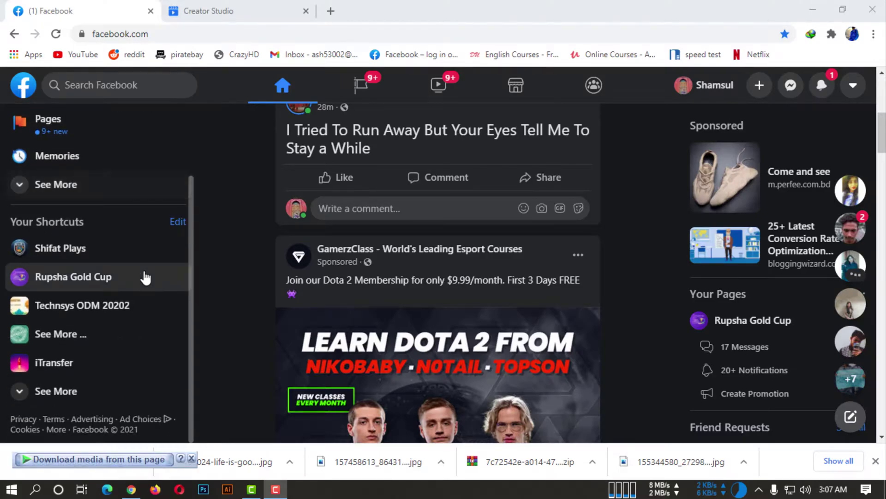
Open the Rupsha Gold Cup page from its sidebar shortcut
click(120, 282)
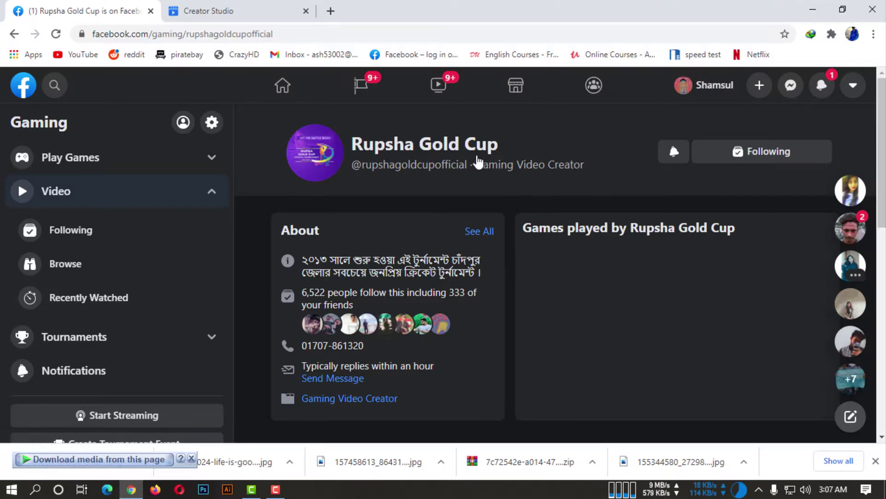
Switch to managing Rupsha Gold Cup and launch Creator Studio for it
click(457, 145)
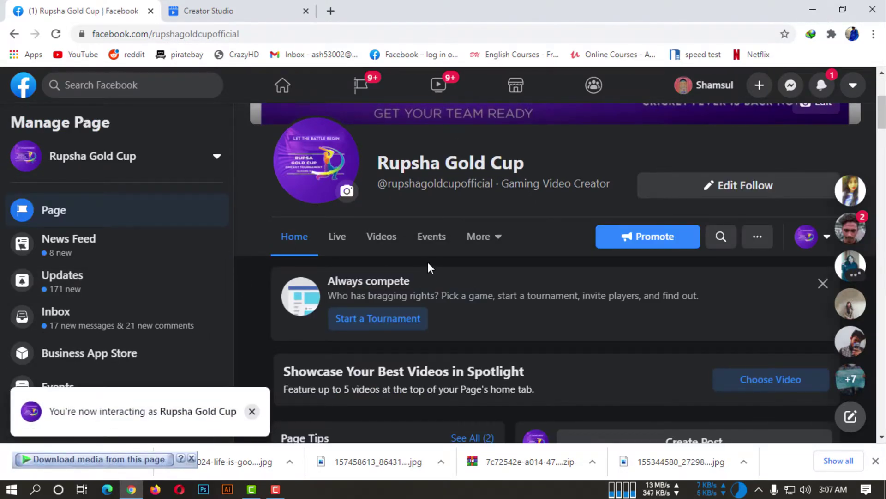
scroll(427, 260, down, 2)
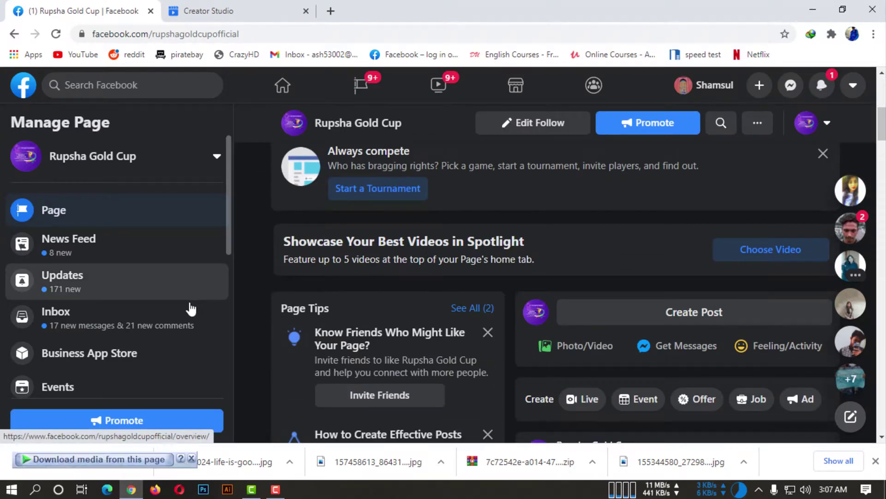
scroll(164, 311, down, 2)
scroll(164, 312, down, 1)
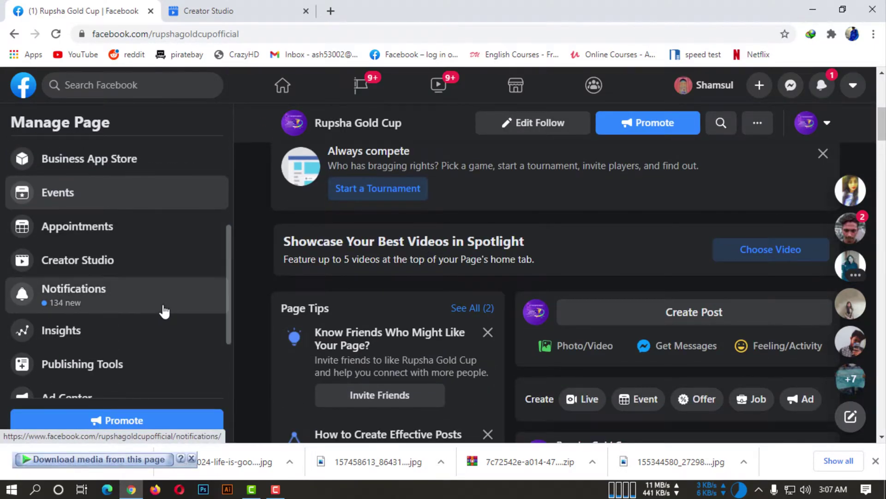
click(137, 271)
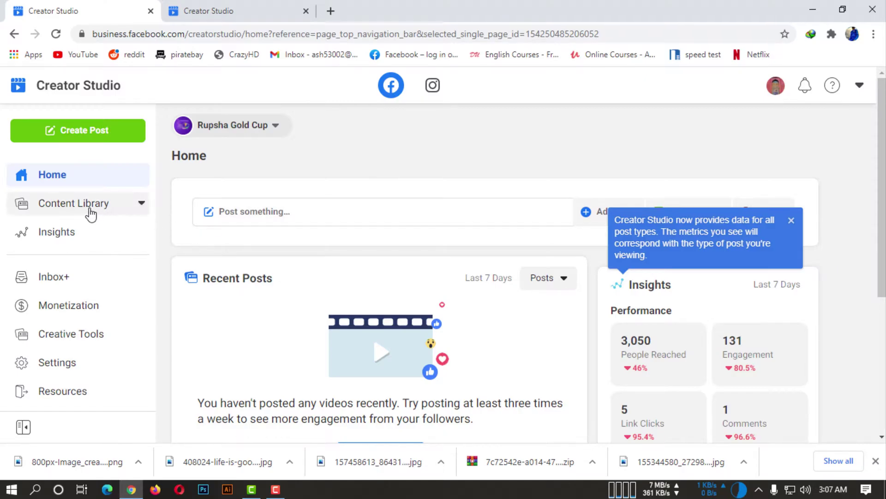
Show the Content Library's published posts for Rupsha Gold Cup
click(99, 137)
click(99, 136)
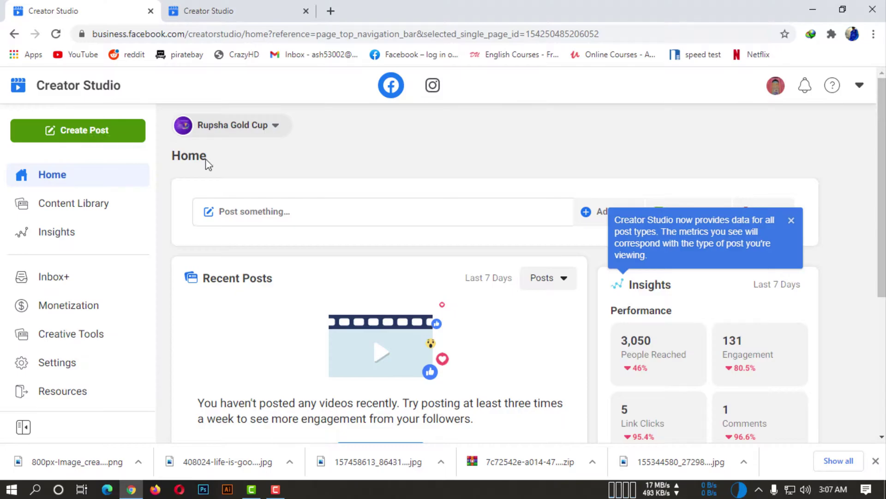
scroll(389, 247, down, 2)
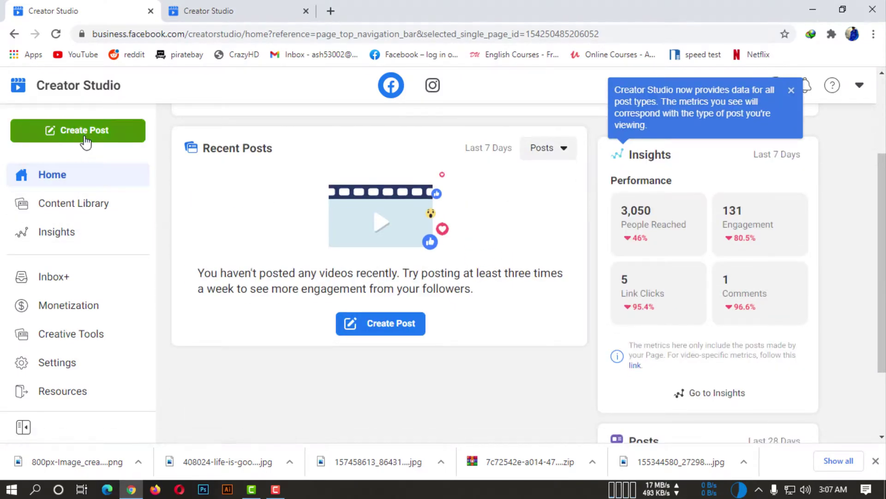
click(99, 203)
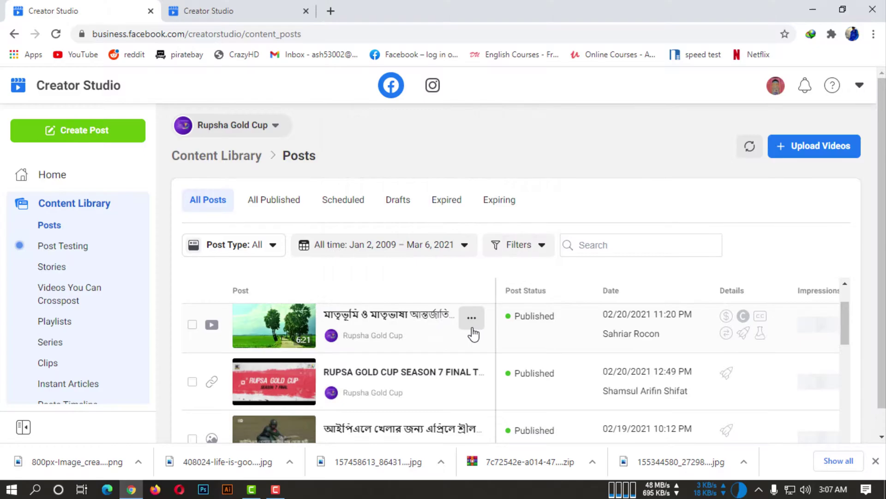
scroll(470, 333, down, 1)
scroll(503, 363, up, 1)
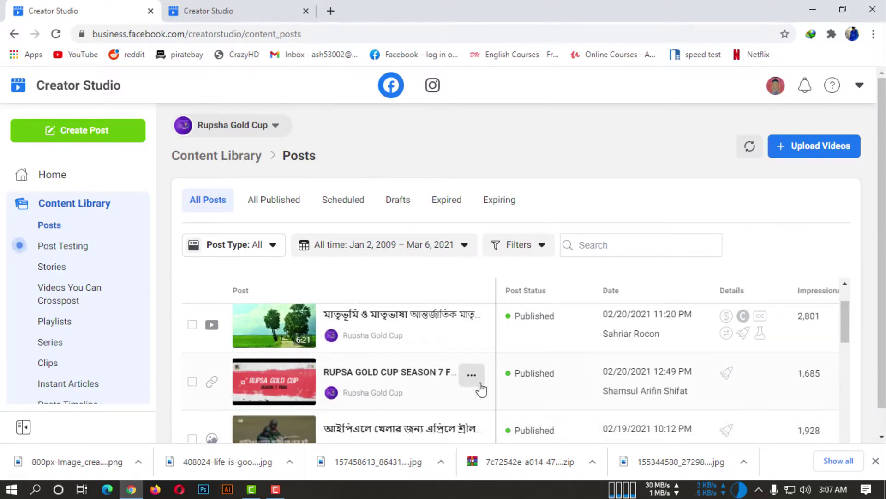
scroll(461, 350, up, 1)
mouse_move(466, 392)
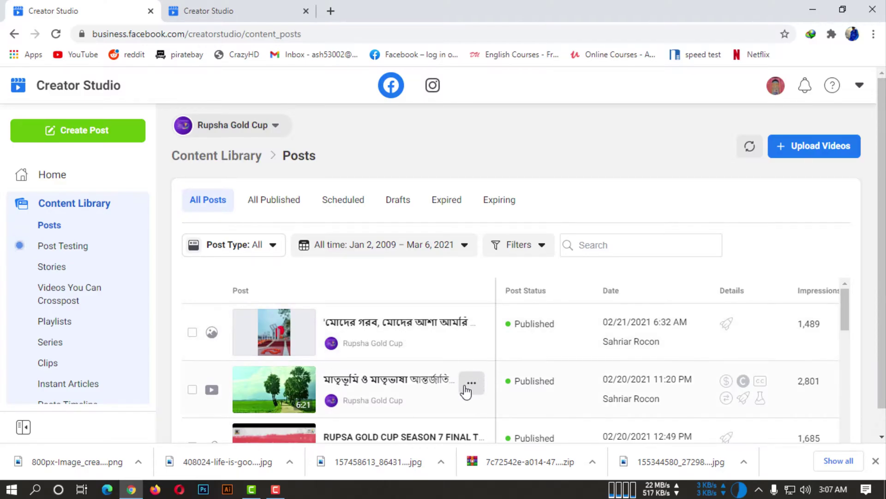
Start a new post from the tree-lined road video using 'Create post with video'
click(472, 385)
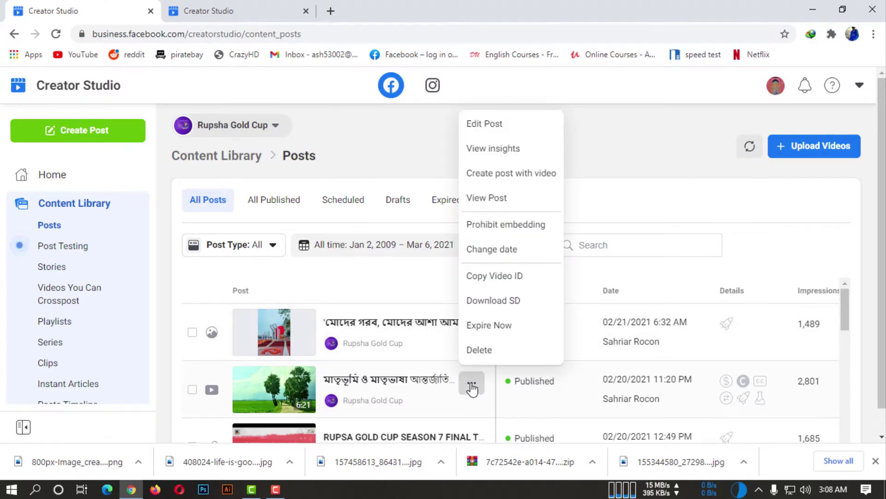
click(526, 179)
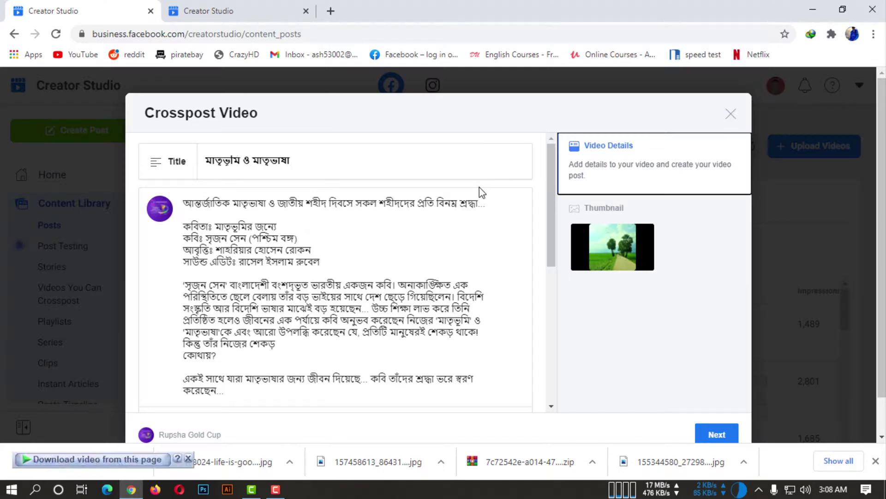
scroll(485, 280, down, 2)
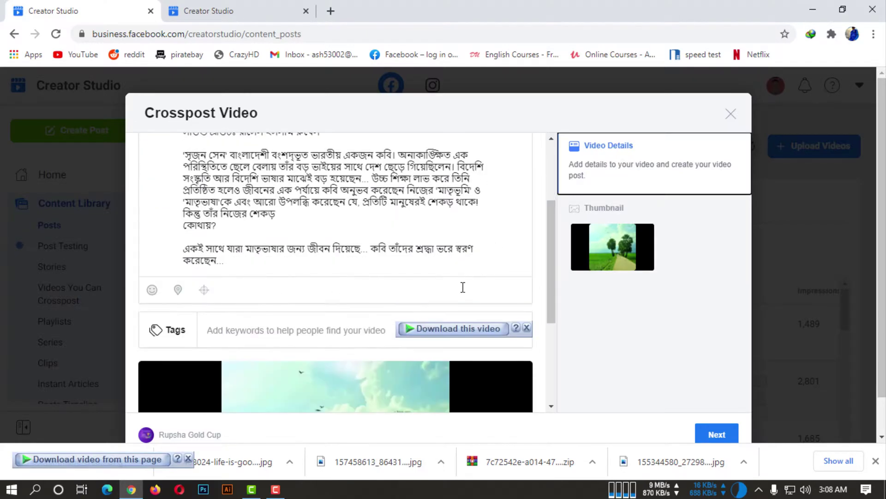
scroll(443, 284, down, 2)
scroll(473, 255, down, 1)
scroll(443, 291, down, 1)
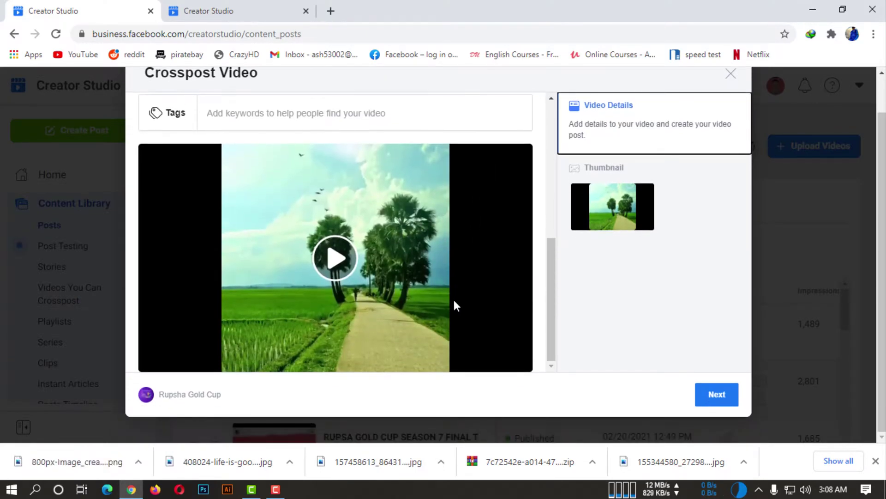
scroll(444, 209, up, 4)
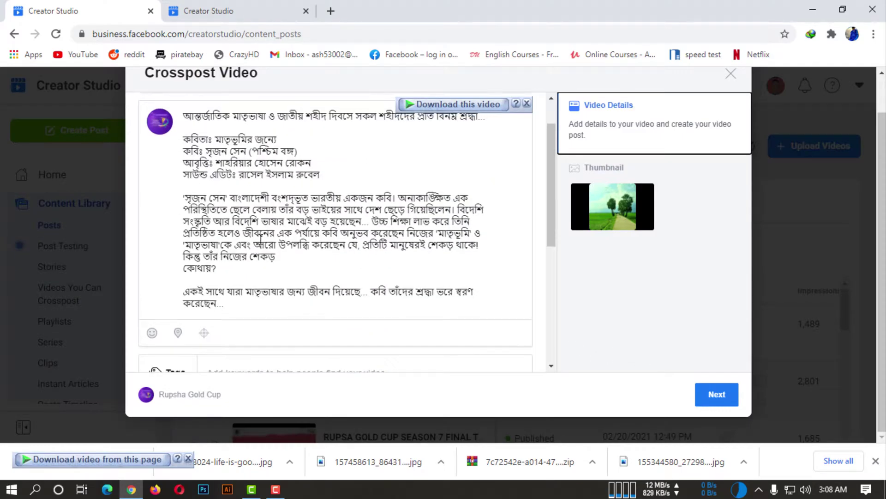
scroll(261, 243, up, 1)
Review the Crosspost Video title and details, then continue to Publishing Options
click(294, 122)
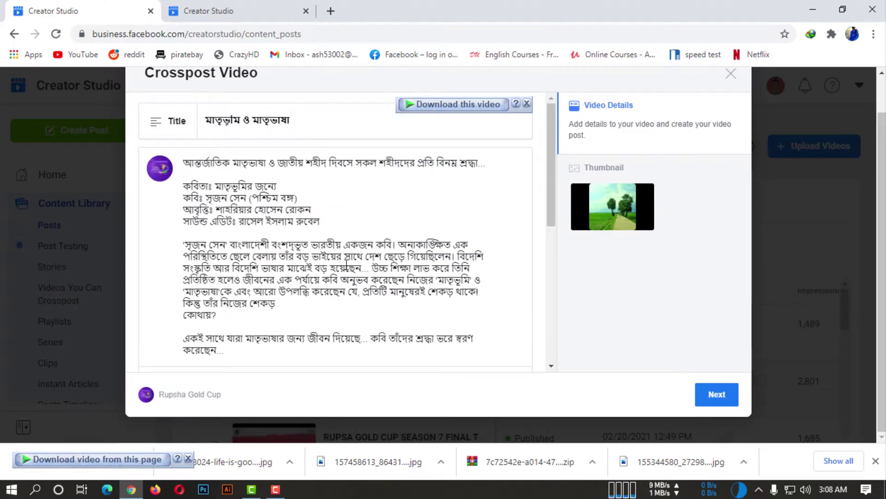
scroll(350, 250, down, 4)
scroll(349, 231, down, 2)
click(708, 396)
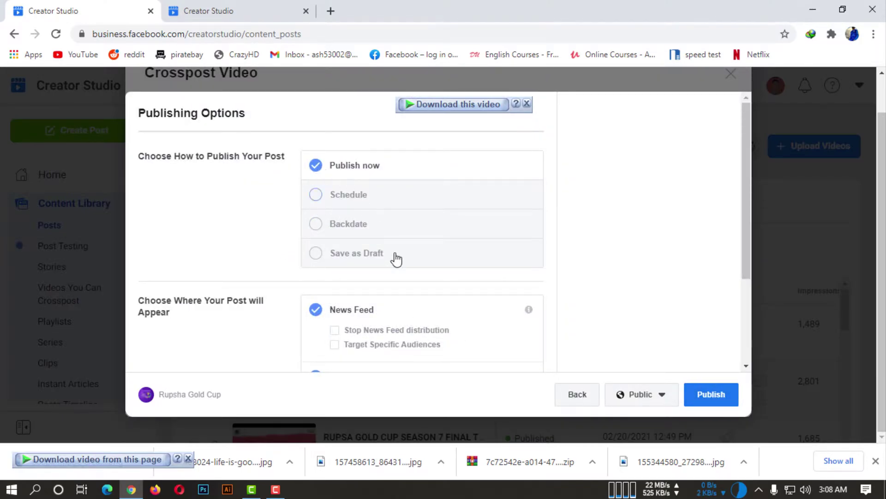
scroll(396, 258, down, 2)
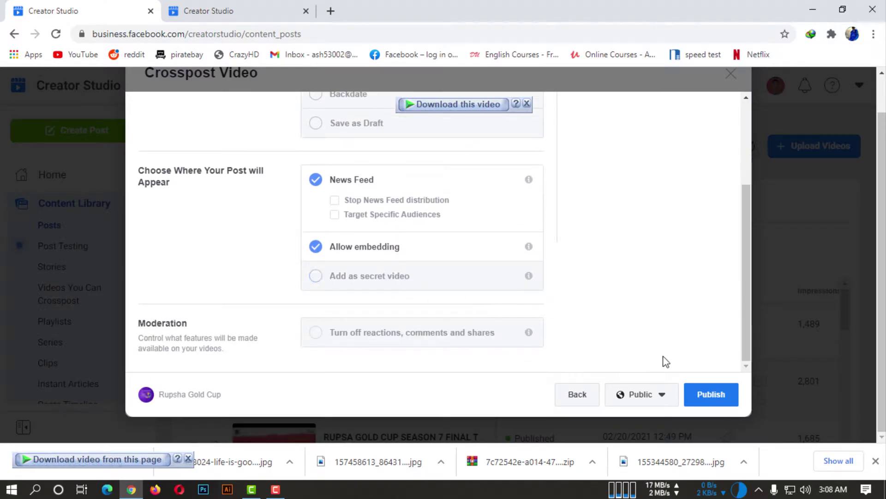
click(711, 400)
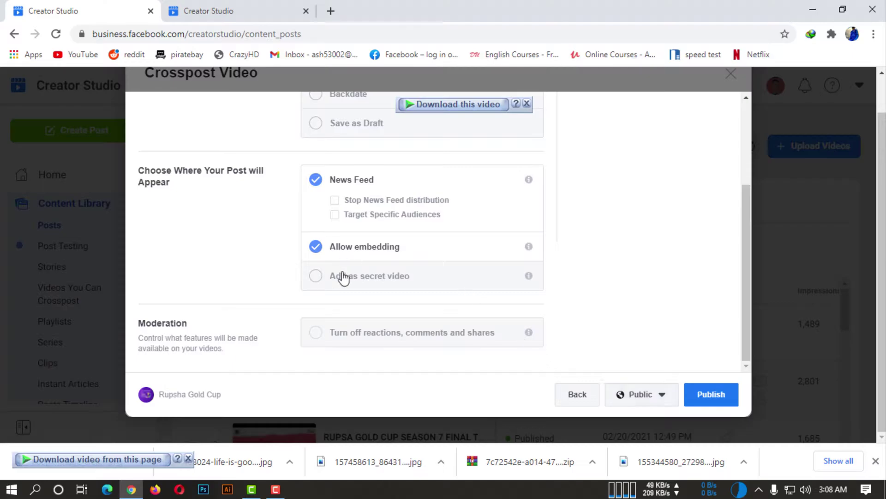
scroll(341, 277, up, 3)
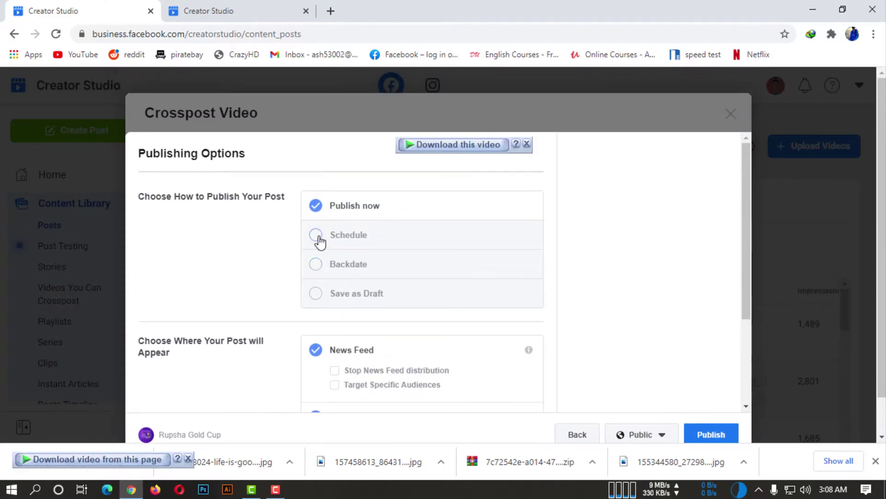
Choose Schedule publishing, keeping date 3/6/2021 and time 11:08 AM
click(317, 237)
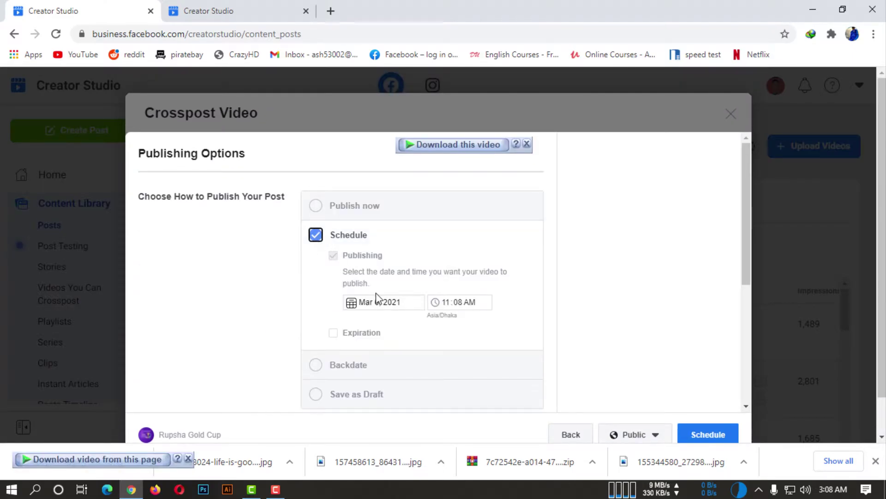
click(386, 303)
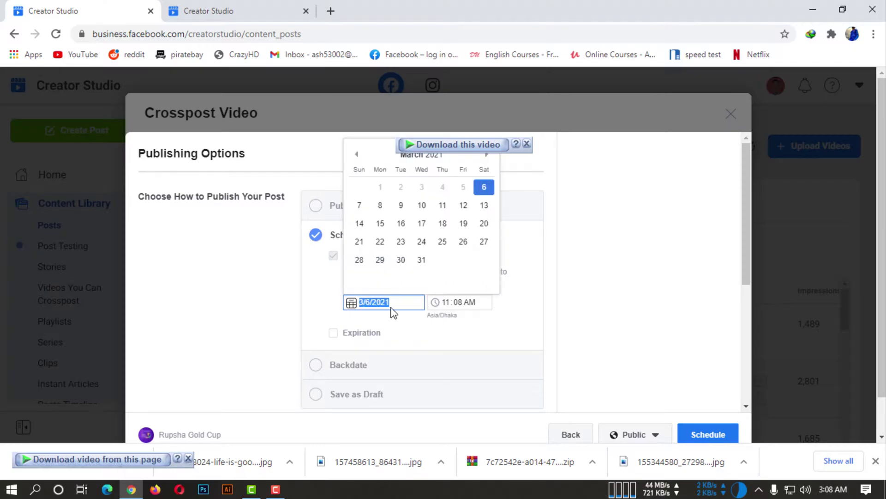
click(400, 303)
click(536, 311)
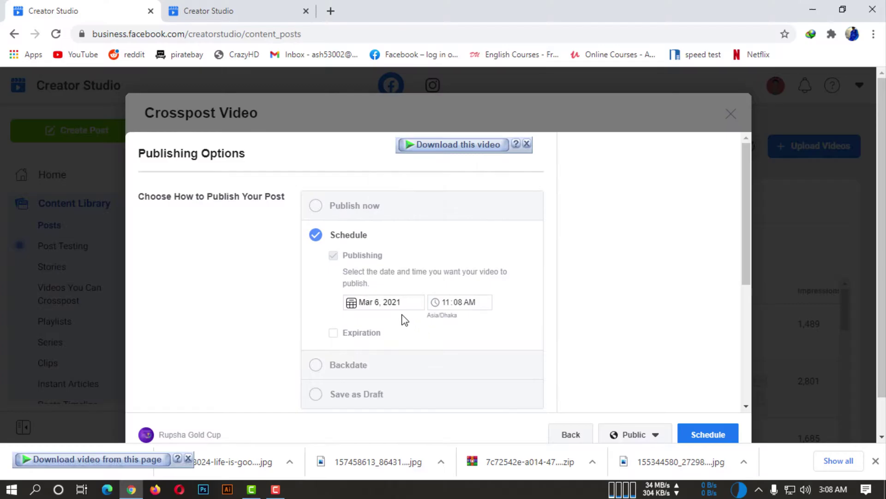
scroll(399, 315, down, 2)
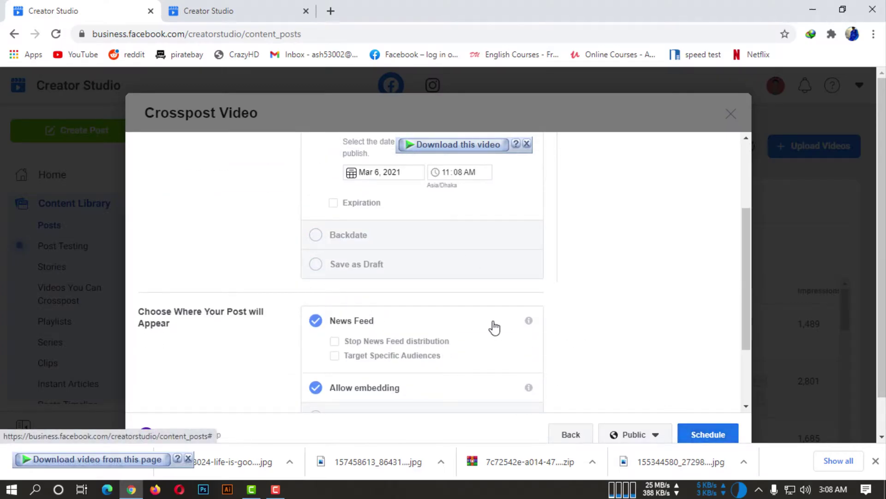
scroll(351, 315, up, 1)
scroll(351, 315, up, 2)
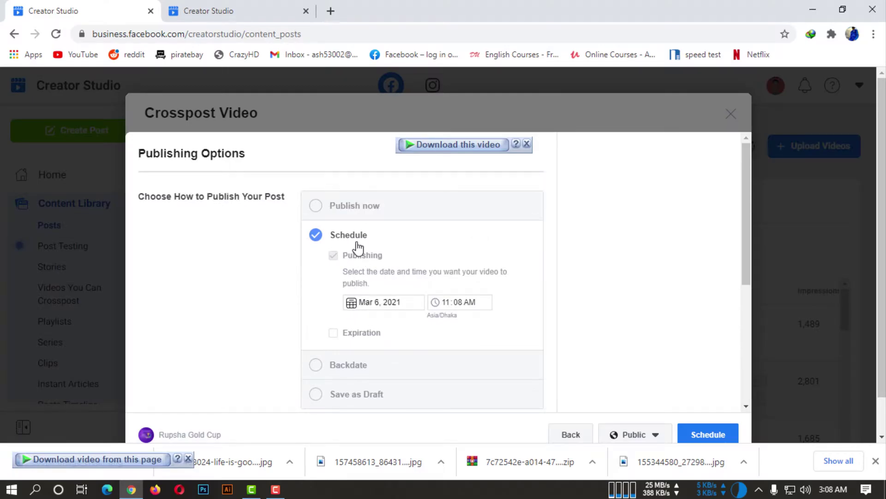
scroll(439, 297, down, 2)
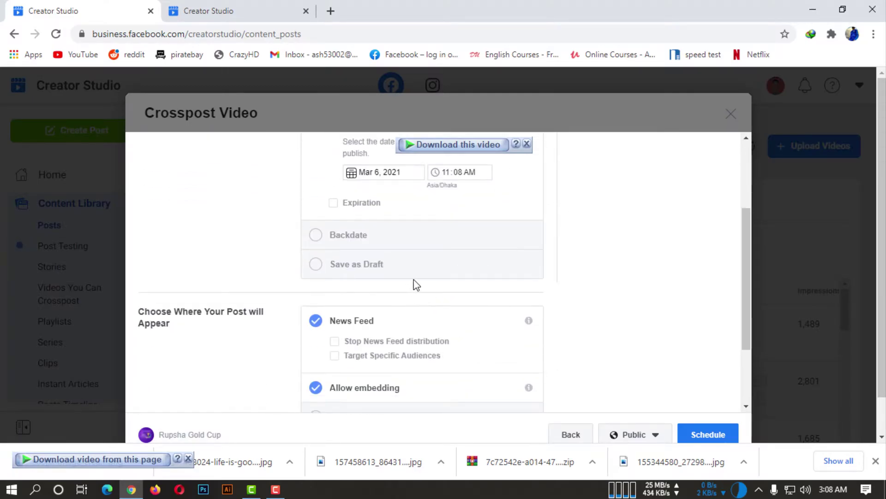
scroll(416, 284, down, 2)
scroll(416, 294, up, 4)
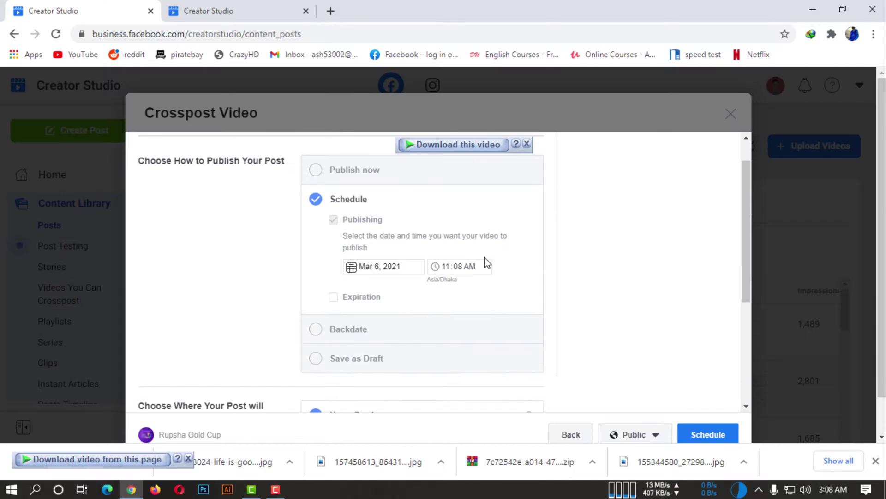
scroll(729, 338, down, 1)
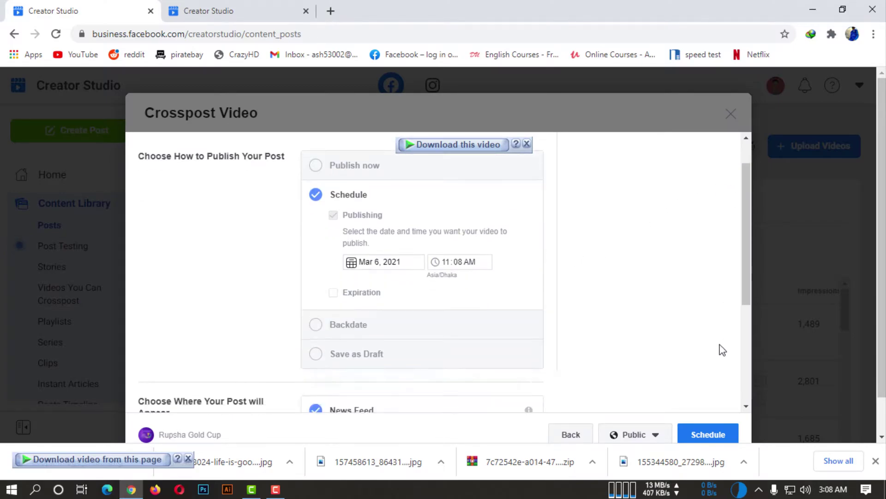
Keep the audience Public and schedule the crossposted video
click(630, 439)
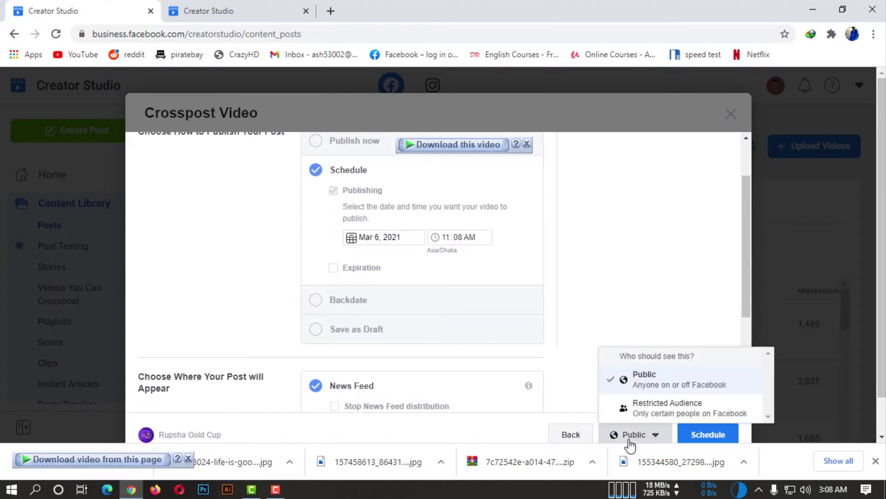
click(650, 309)
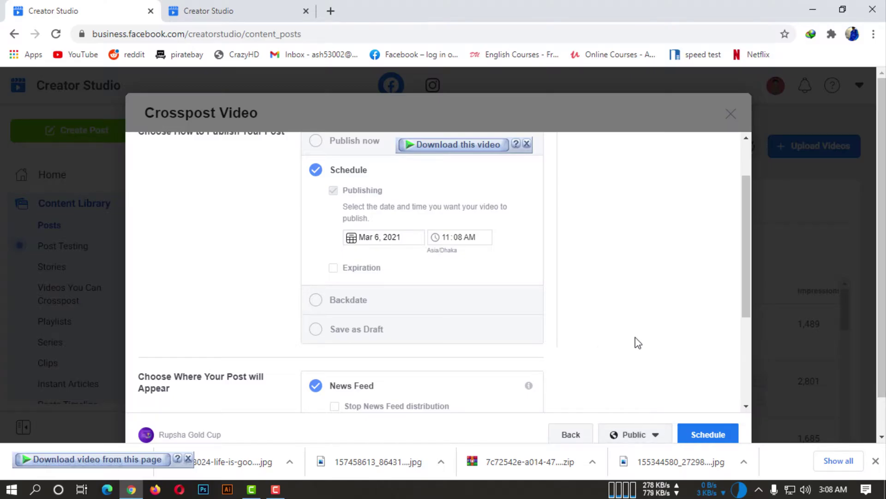
click(637, 439)
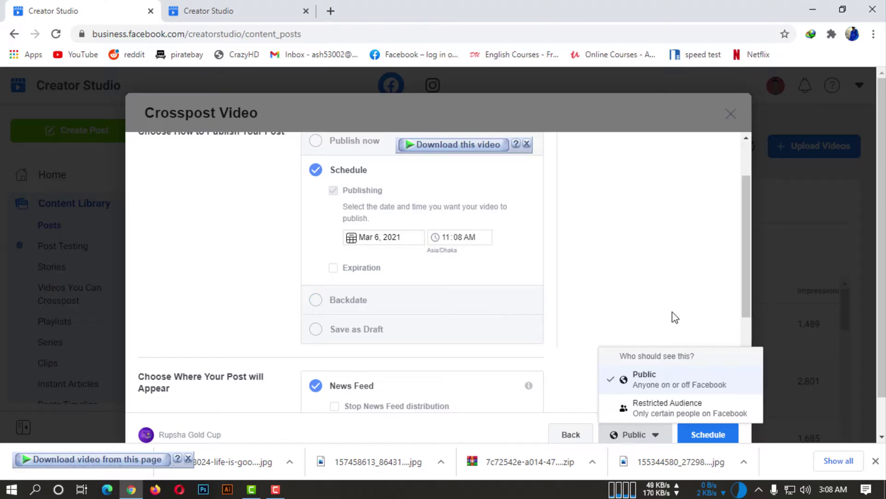
click(673, 312)
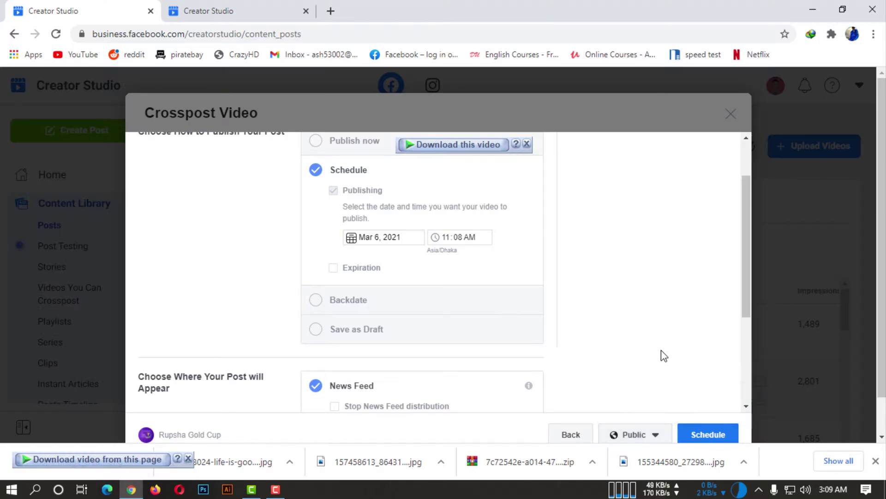
click(699, 436)
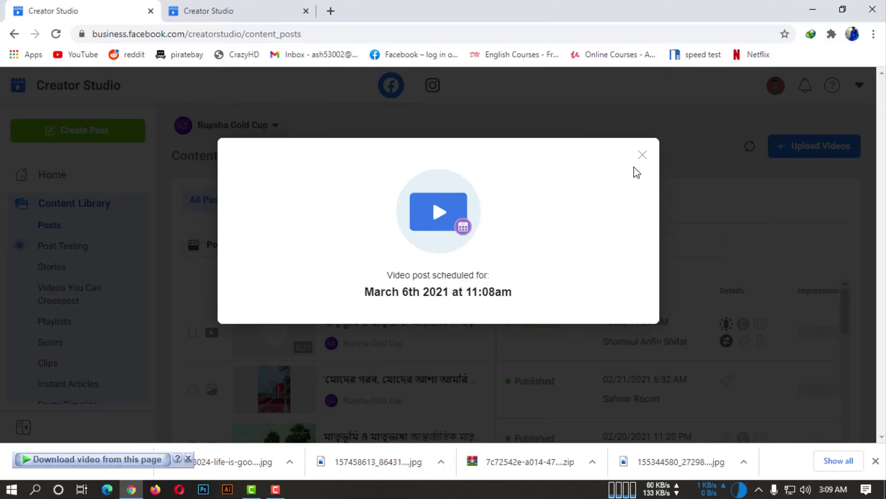
Dismiss the scheduling confirmation and reload the Content Library posts list
click(643, 157)
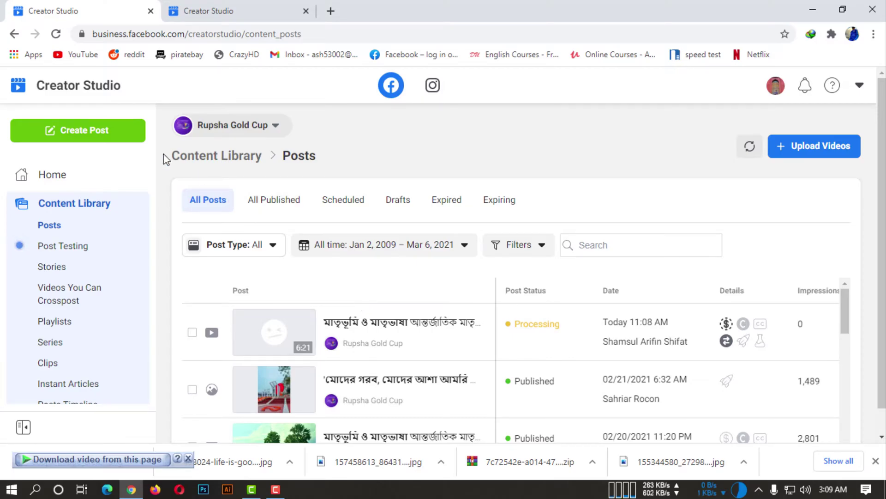
click(59, 34)
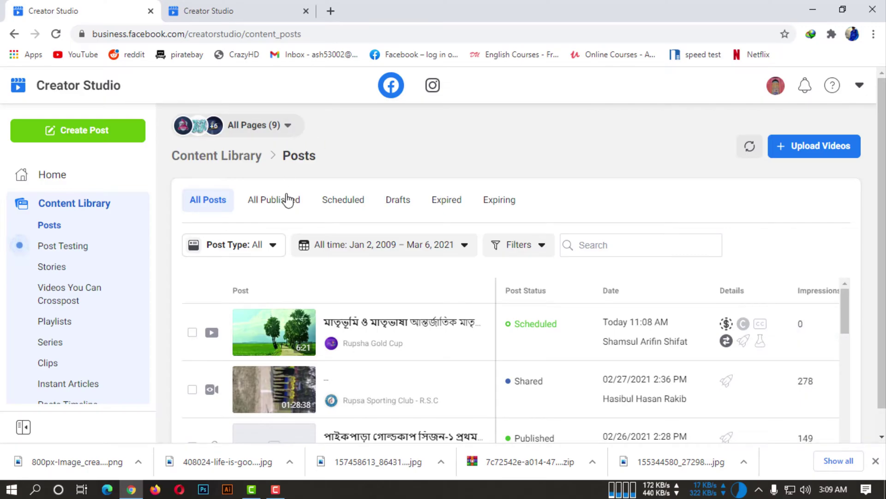
Filter to the Scheduled tab and open the tree-lined road video's actions menu
click(355, 201)
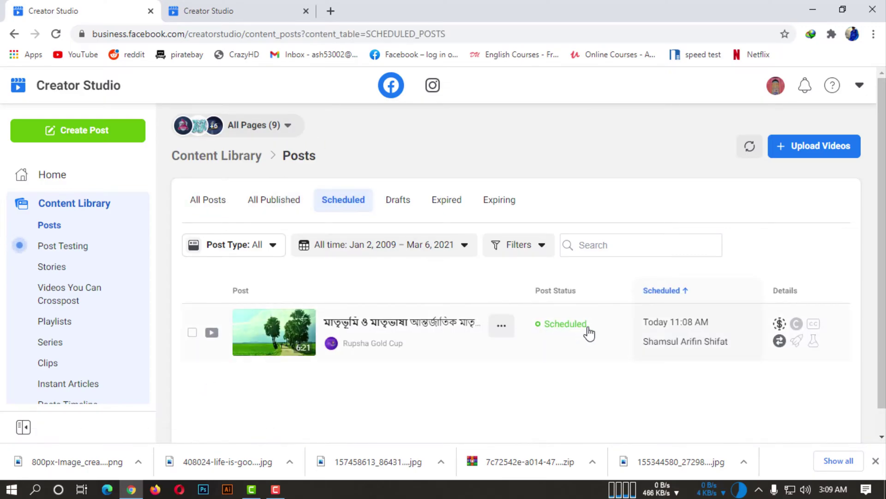
click(501, 325)
scroll(513, 372, down, 1)
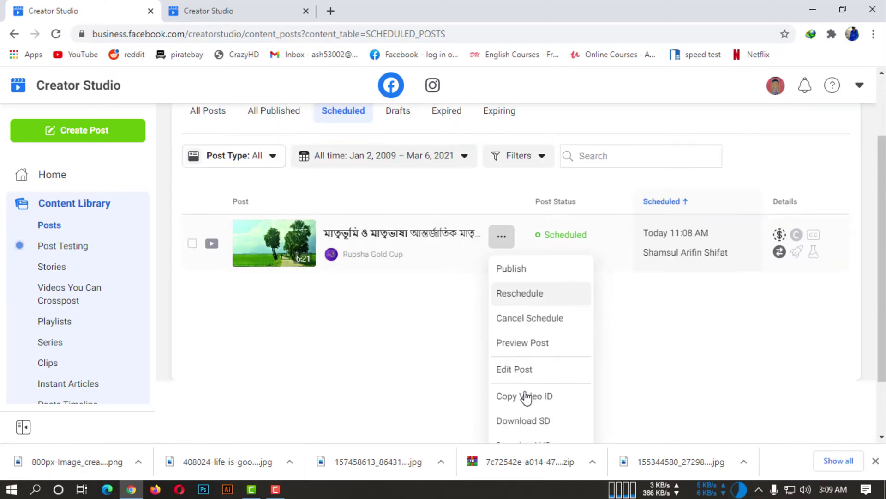
scroll(526, 397, down, 1)
scroll(527, 397, down, 1)
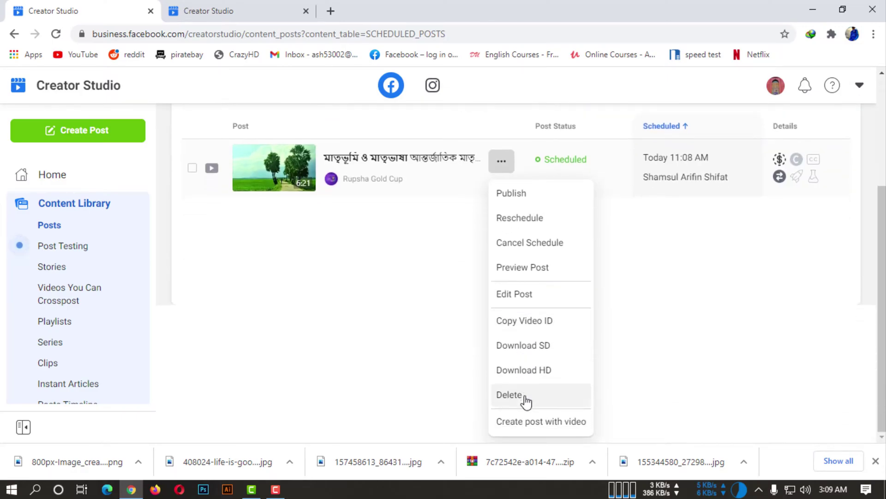
Permanently delete the scheduled tree-lined road video, then view All Posts and return to Scheduled
click(525, 401)
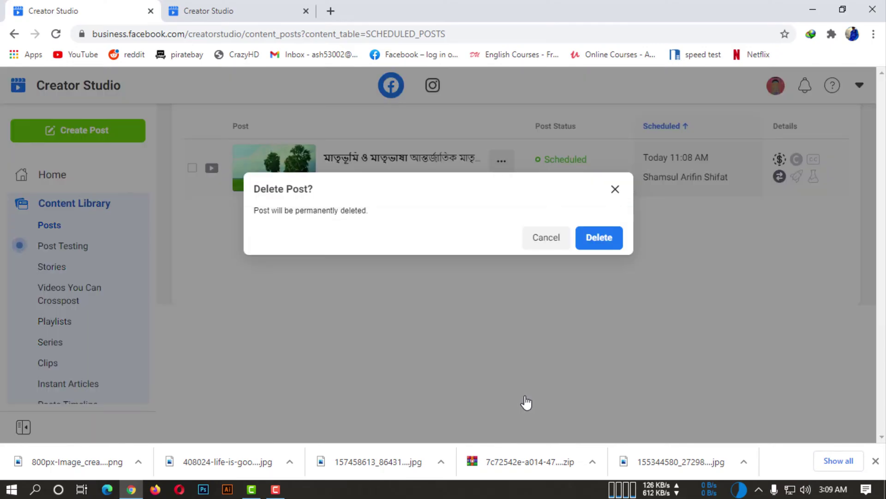
click(593, 245)
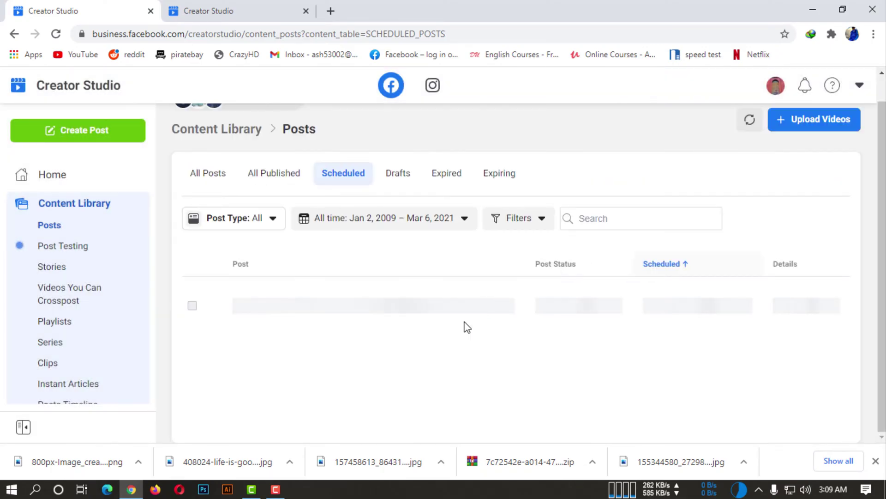
click(207, 174)
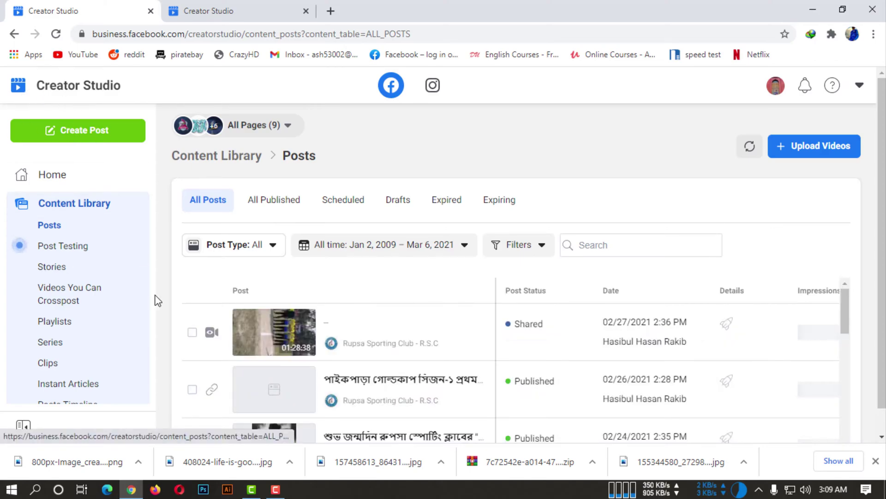
click(14, 35)
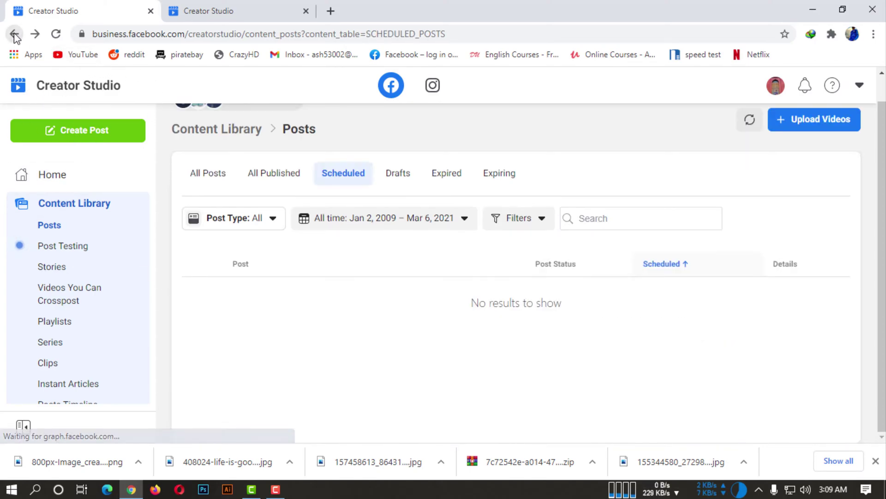